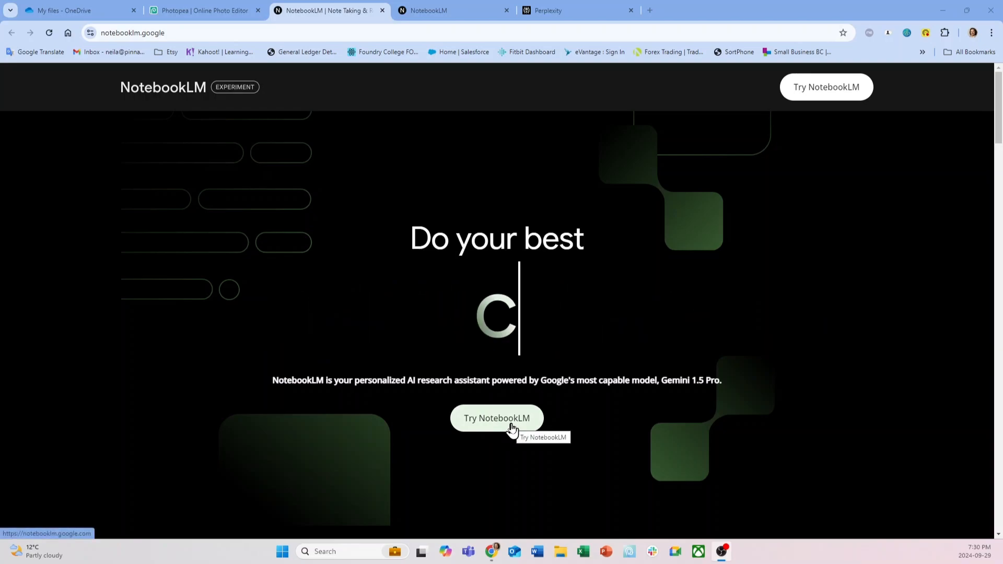
# Create a new notebook in NotebookLM and add the three PDFs from the YouTube Notebook folder as sources
pyautogui.click(439, 12)
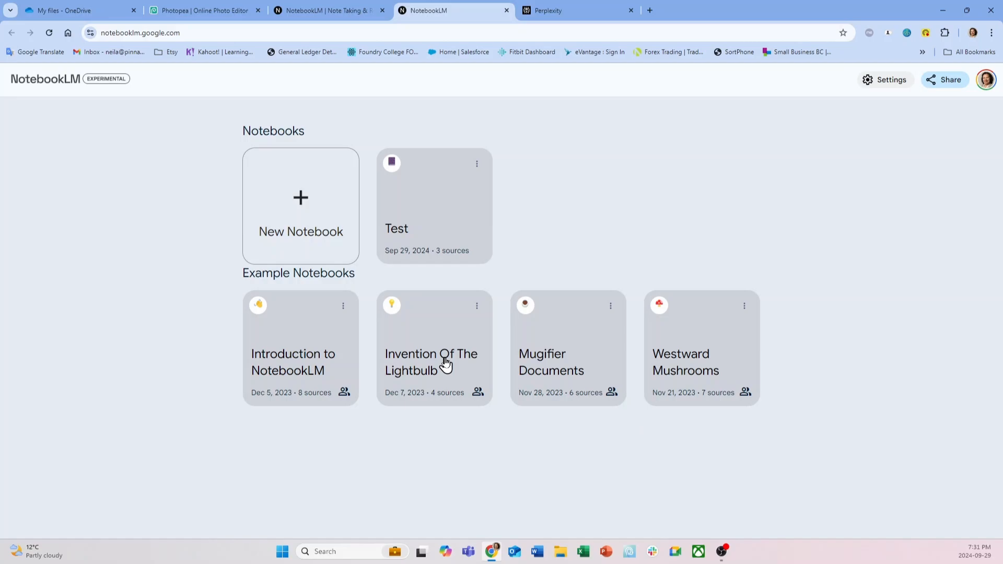
pyautogui.click(302, 204)
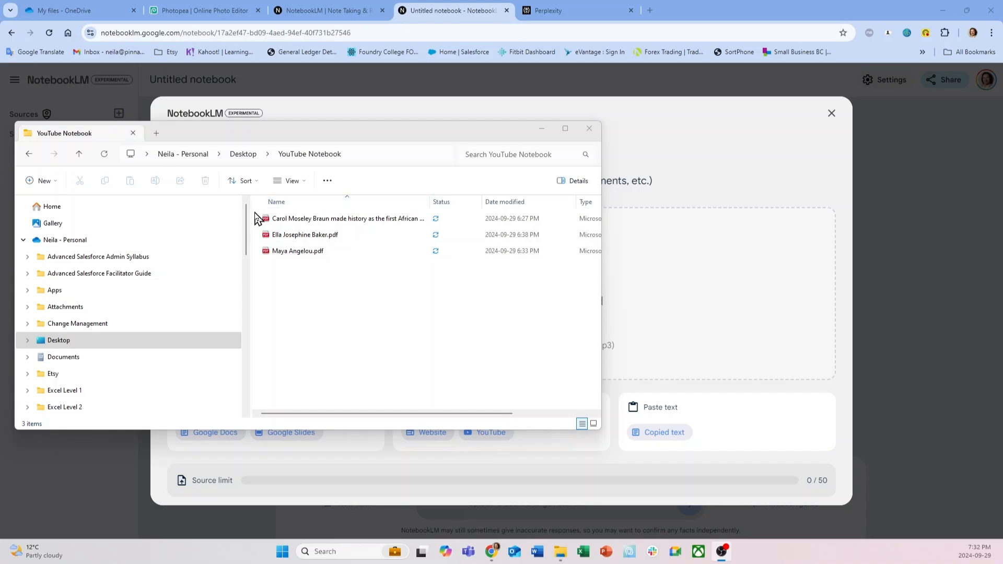
pyautogui.moveTo(256, 212); pyautogui.dragTo(622, 280)
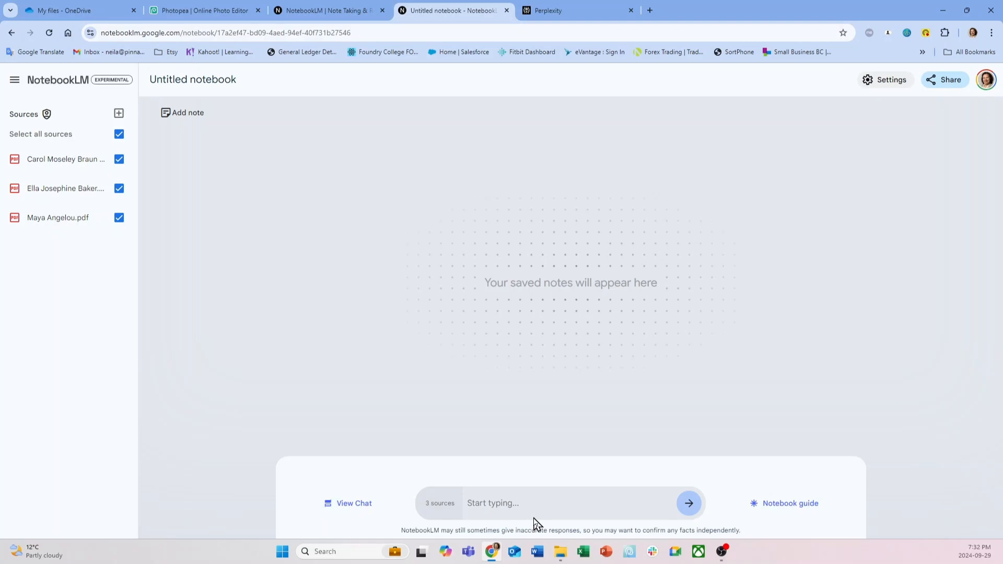
# Generate an FAQ note from the three sources, read it through to the end and close it
pyautogui.click(794, 505)
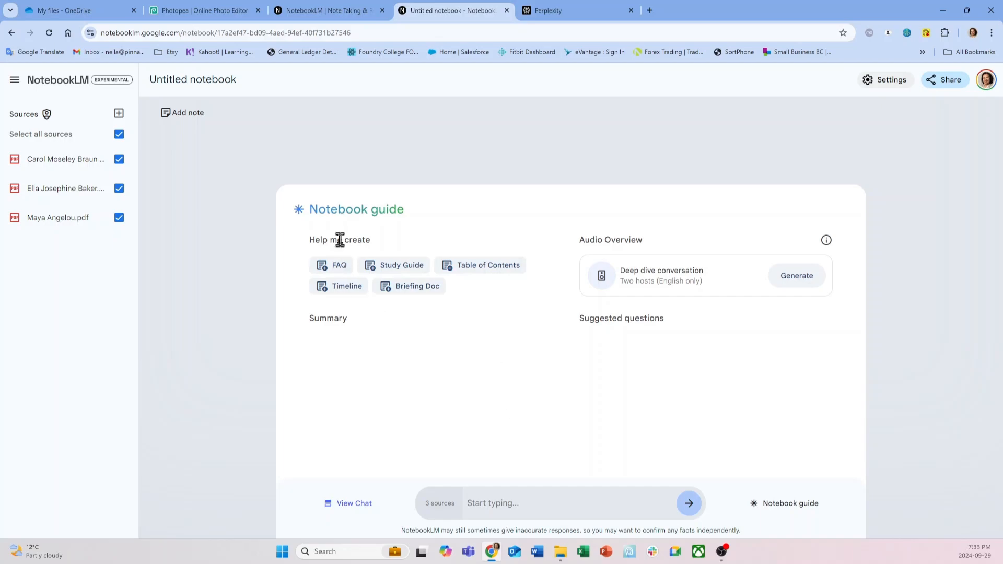
pyautogui.click(338, 275)
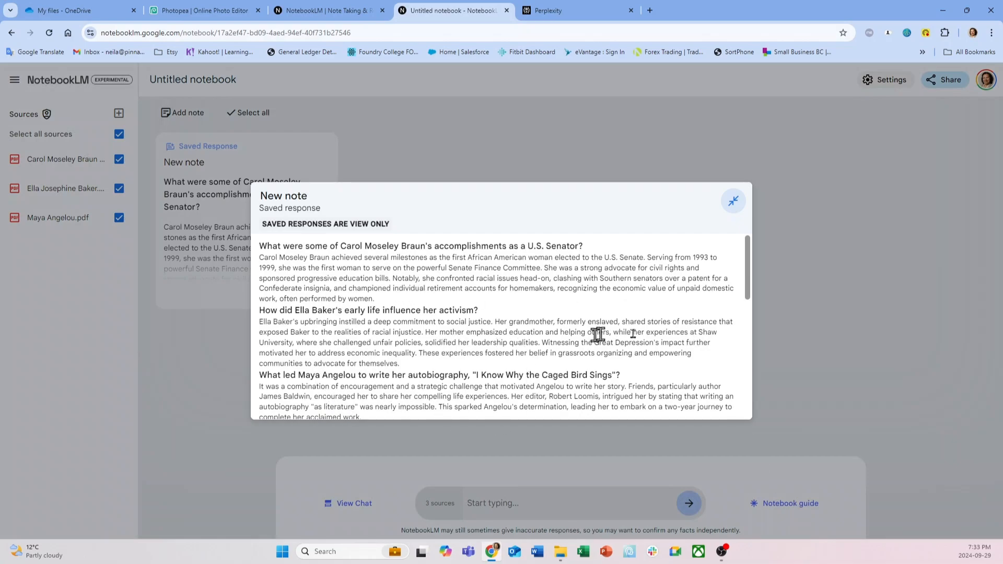
pyautogui.moveTo(751, 276); pyautogui.dragTo(751, 413)
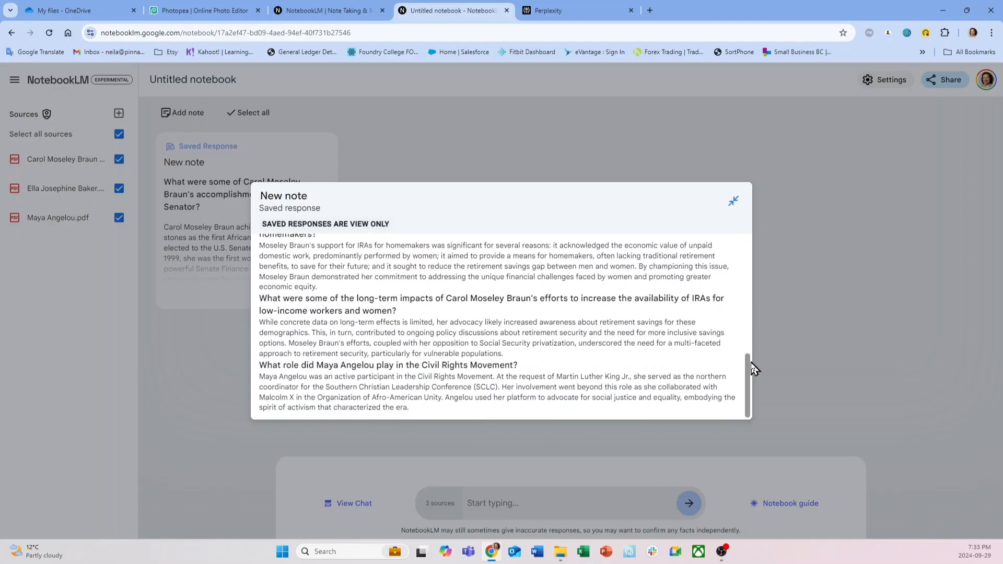
pyautogui.moveTo(753, 369); pyautogui.dragTo(757, 255)
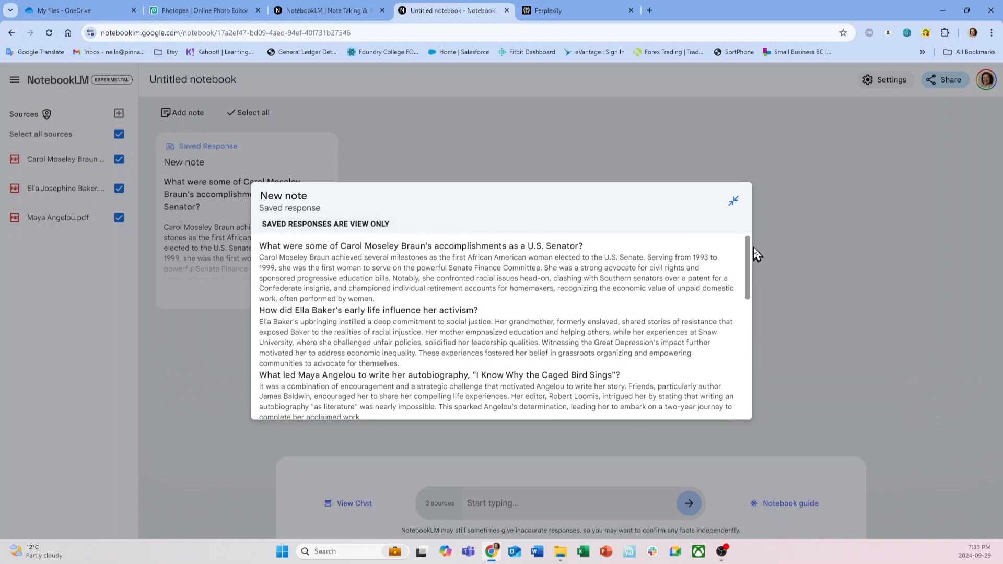
pyautogui.click(733, 201)
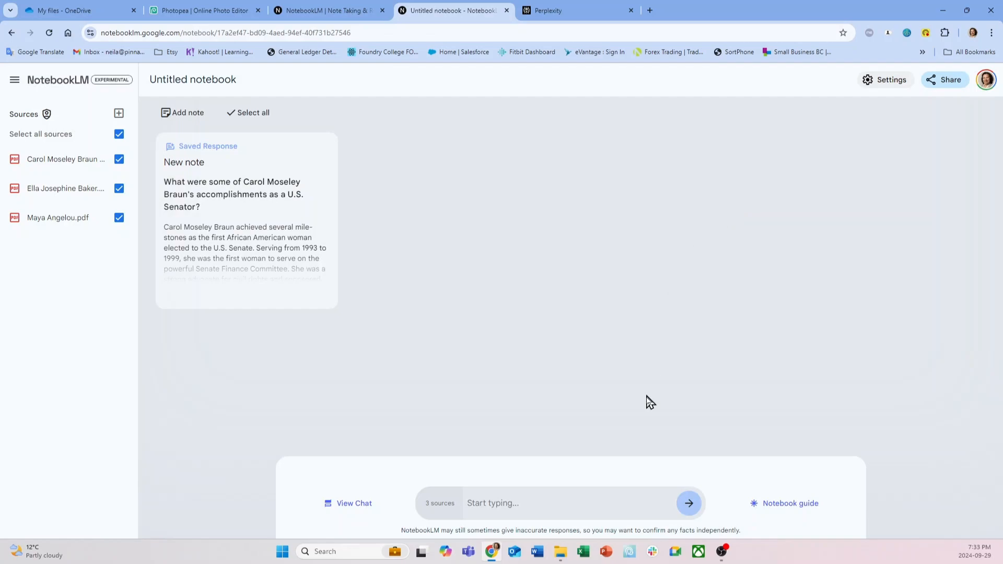
# Generate a study guide and a table of contents from the three sources using the notebook guide
pyautogui.click(786, 506)
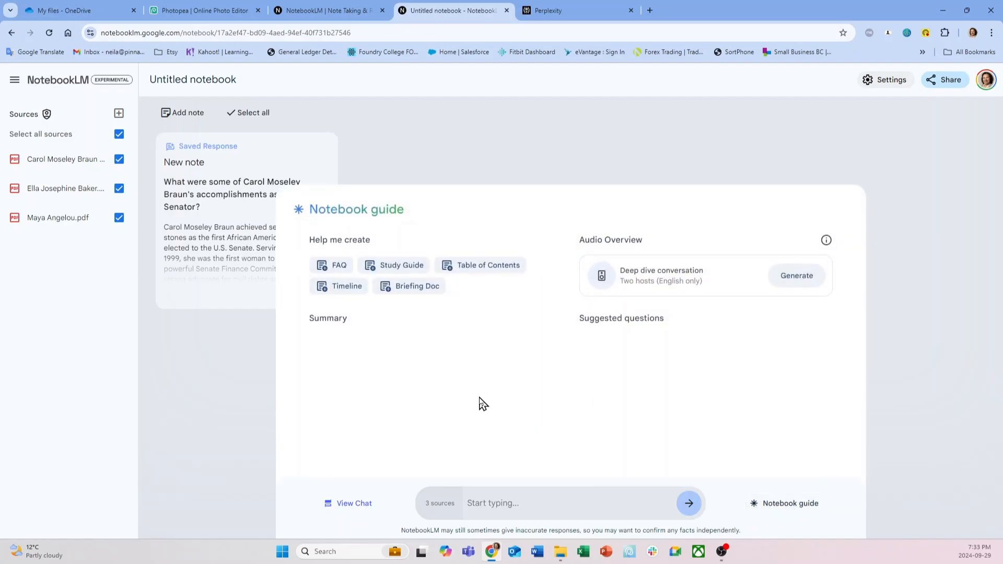
pyautogui.click(401, 266)
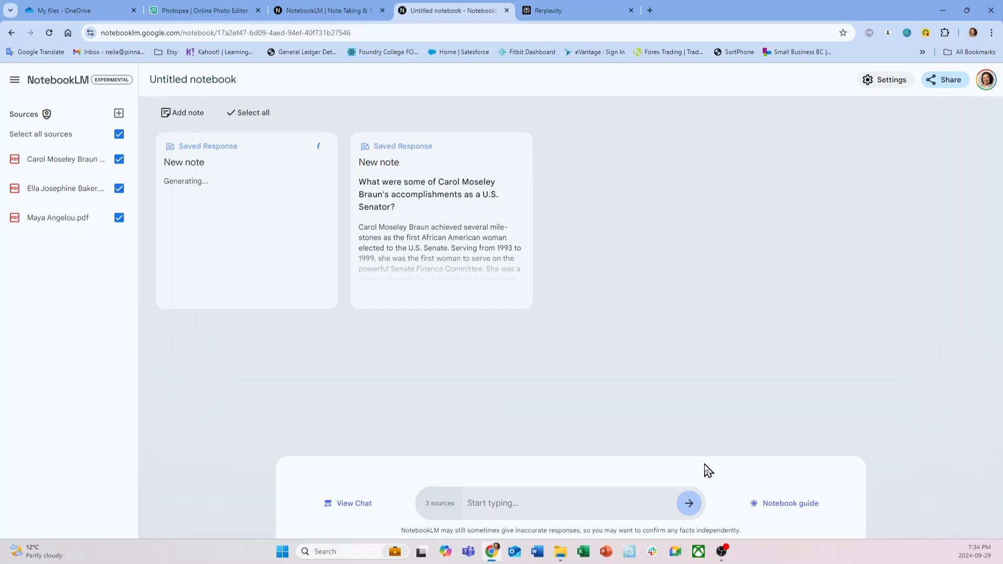
pyautogui.click(789, 507)
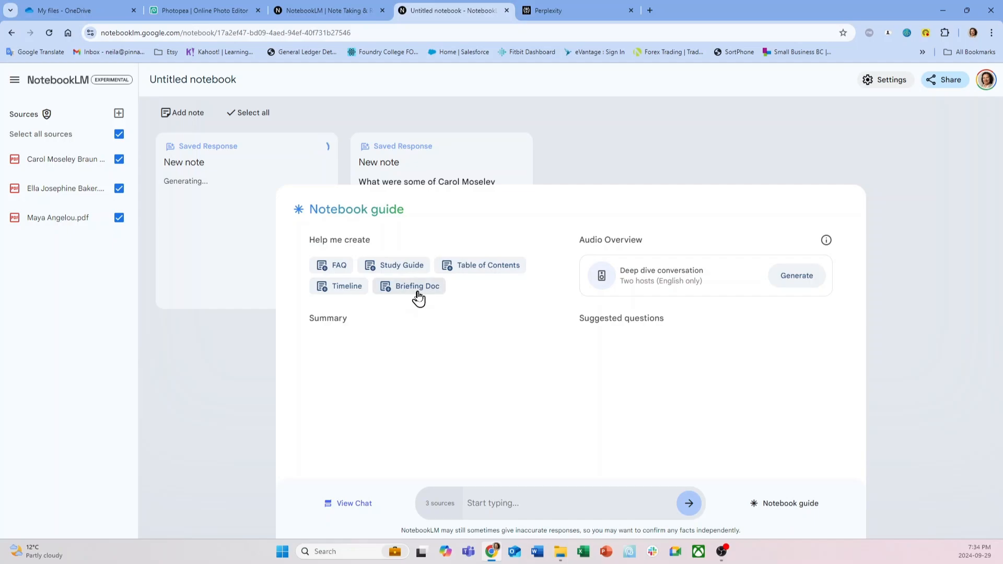
pyautogui.click(485, 270)
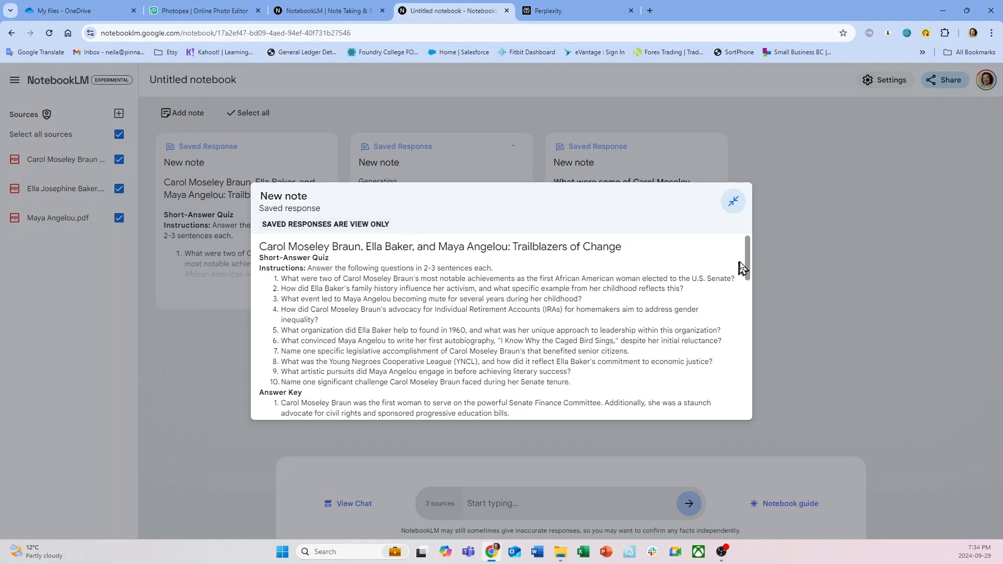
# Look through the generated study guide and table of contents notes, and close the open note
pyautogui.moveTo(751, 265); pyautogui.dragTo(751, 312)
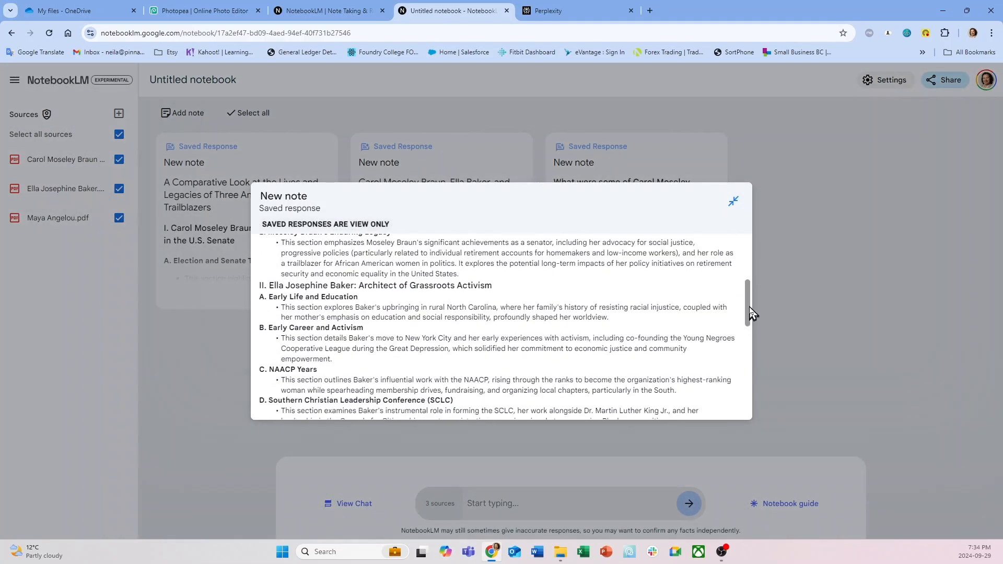
pyautogui.moveTo(750, 312); pyautogui.dragTo(751, 405)
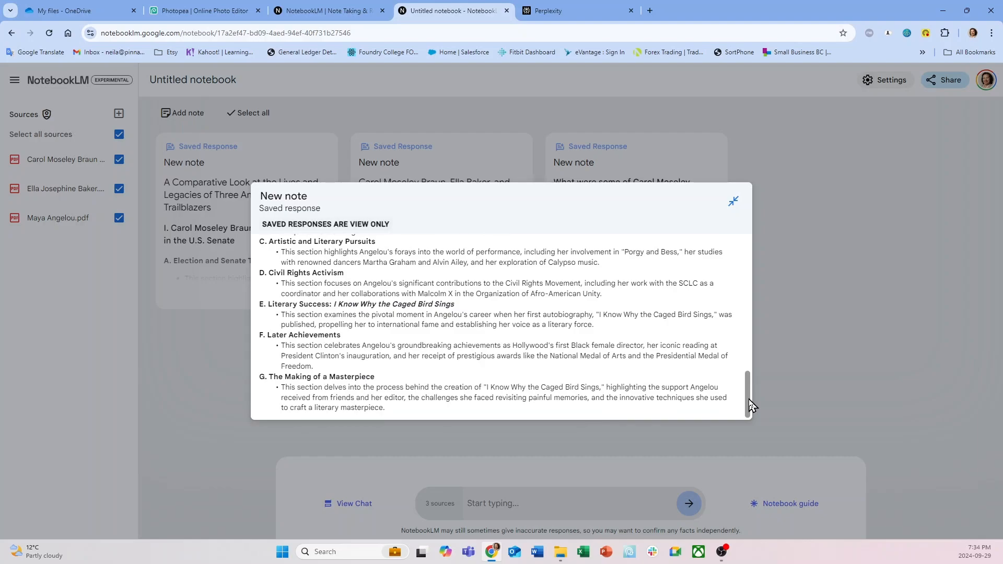
pyautogui.moveTo(751, 398); pyautogui.dragTo(757, 251)
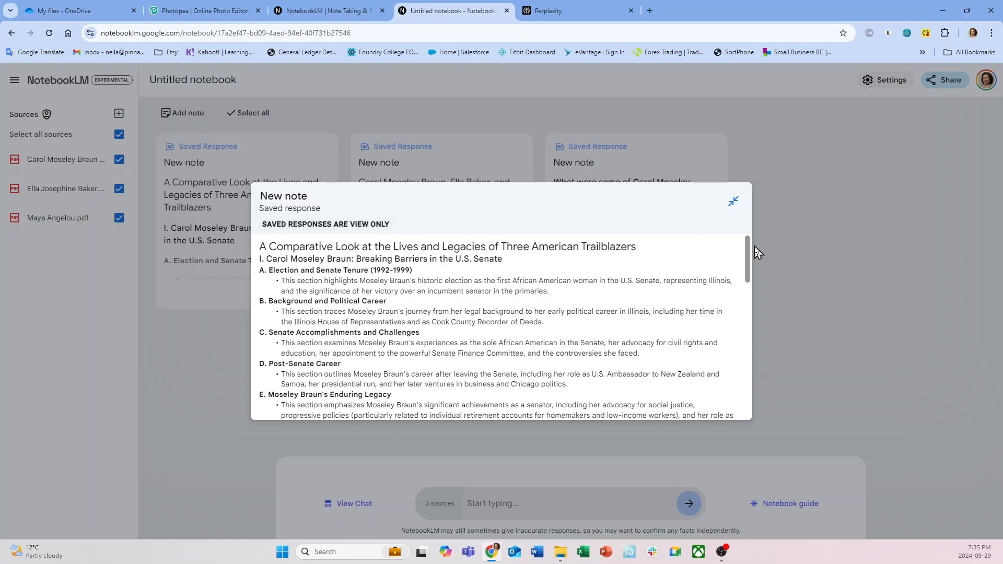
pyautogui.click(733, 204)
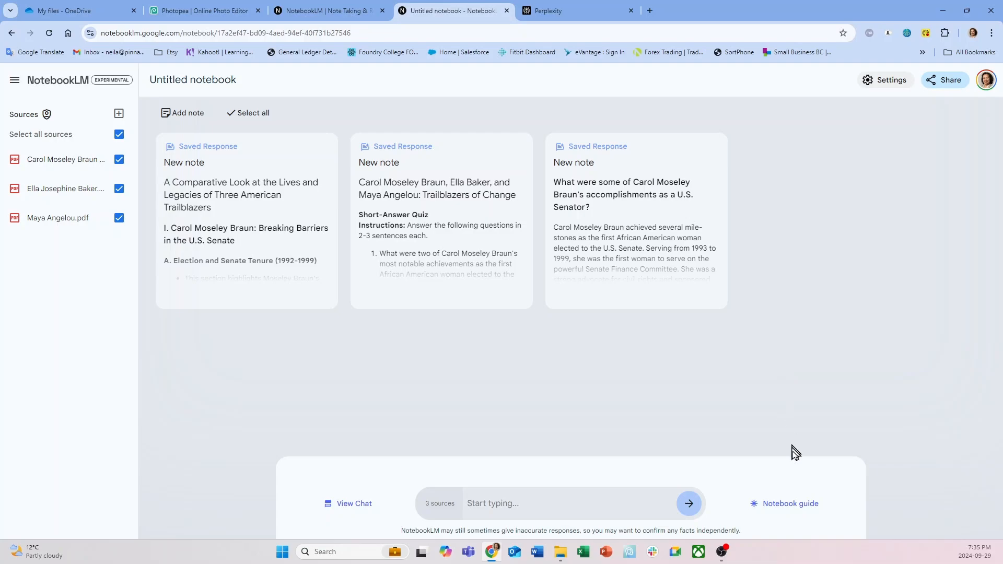
# Generate a timeline from the sources and briefly reopen the table of contents note to look it over
pyautogui.click(798, 510)
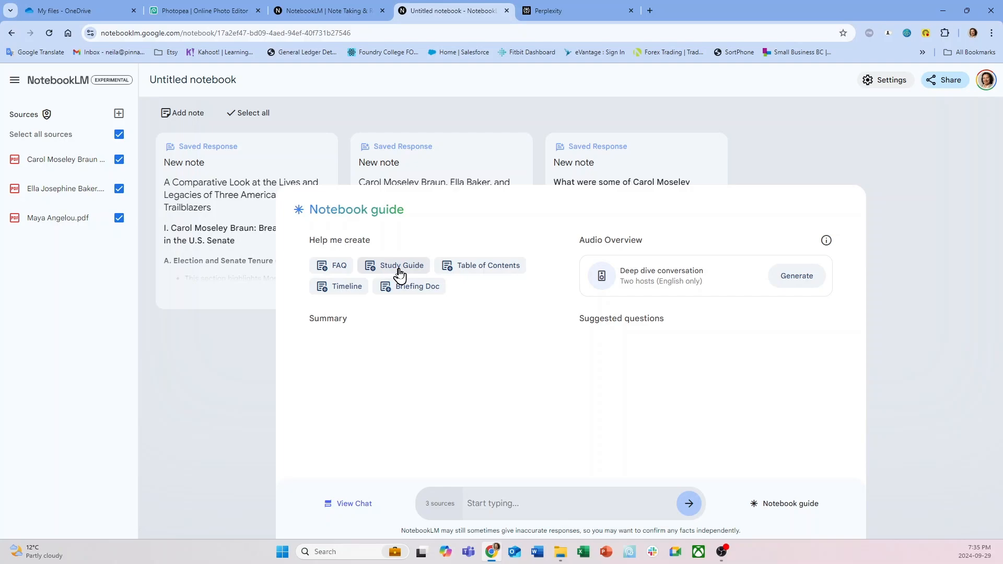
pyautogui.click(345, 288)
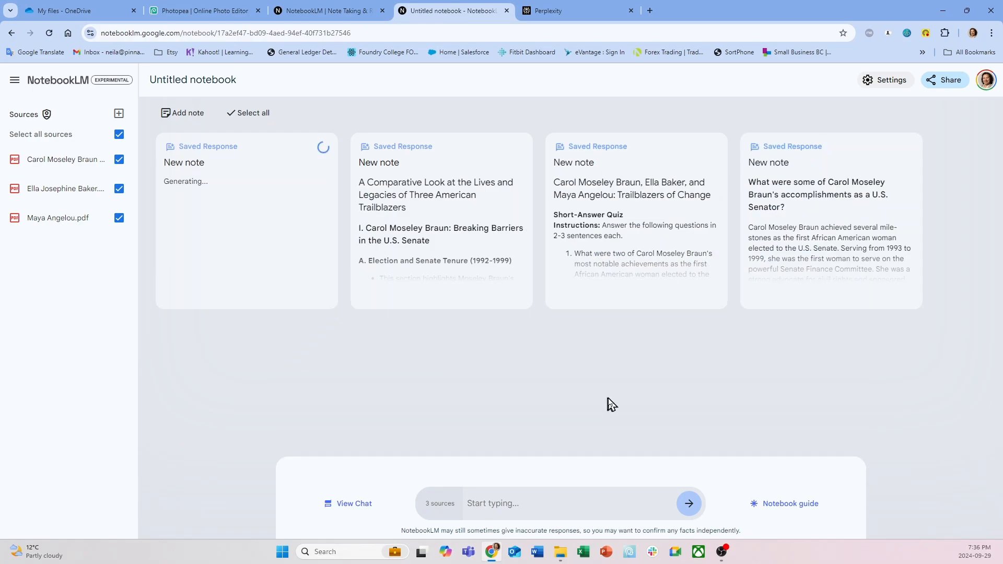
pyautogui.click(430, 160)
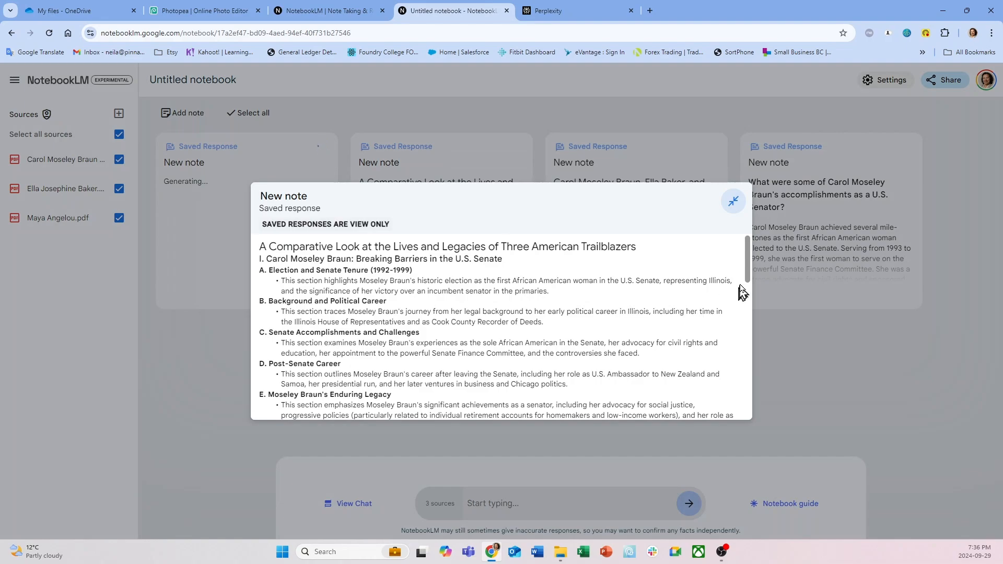
pyautogui.moveTo(751, 277); pyautogui.dragTo(752, 246)
pyautogui.click(733, 202)
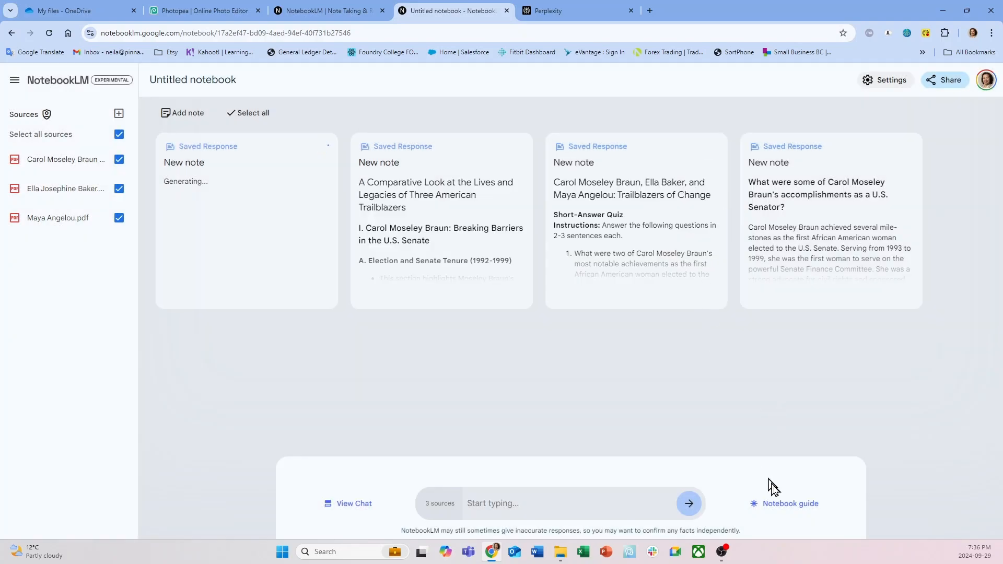
# Read the timeline note from its dated events to the list of key individuals and close it
pyautogui.click(786, 507)
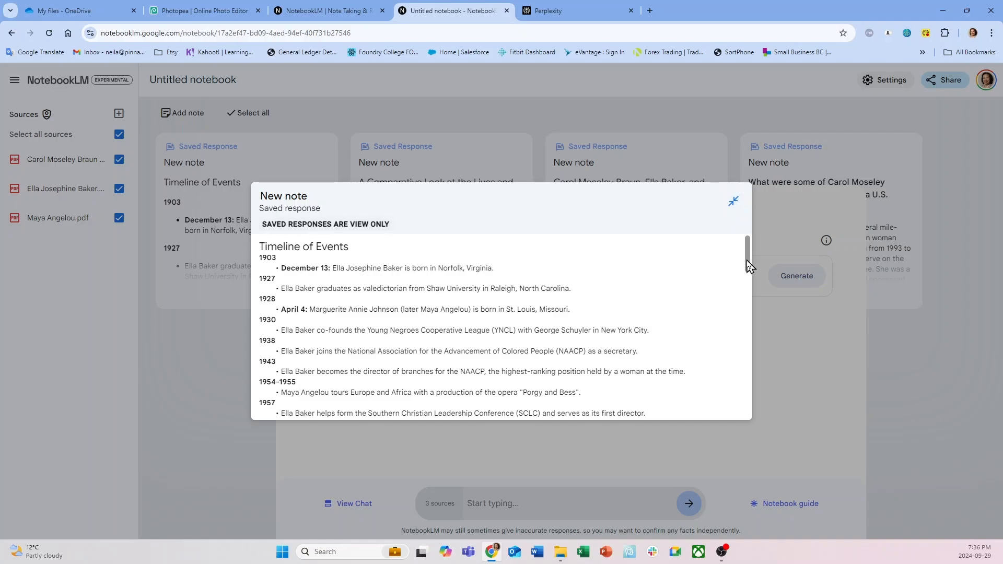
pyautogui.moveTo(749, 267); pyautogui.dragTo(750, 313)
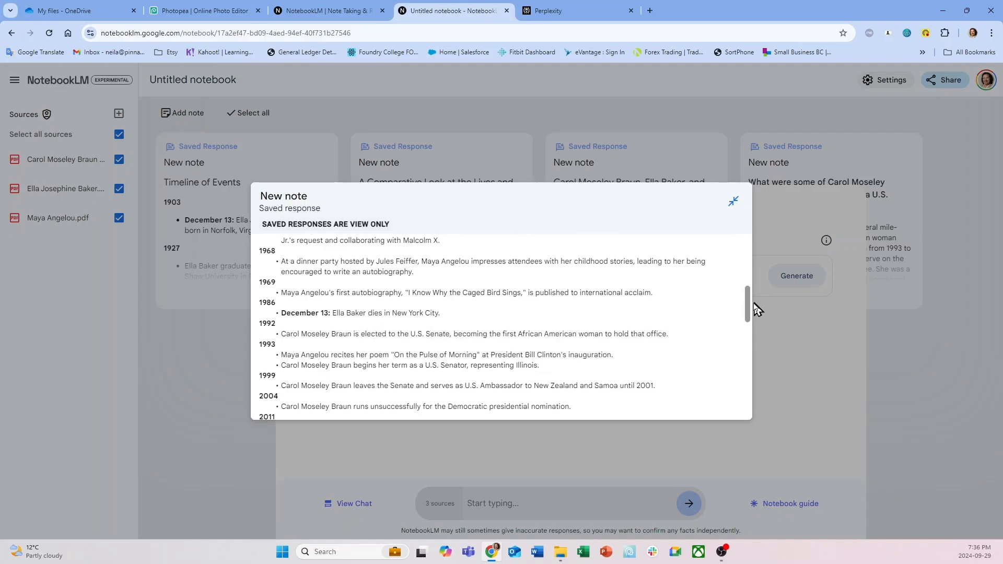
pyautogui.moveTo(748, 311); pyautogui.dragTo(741, 410)
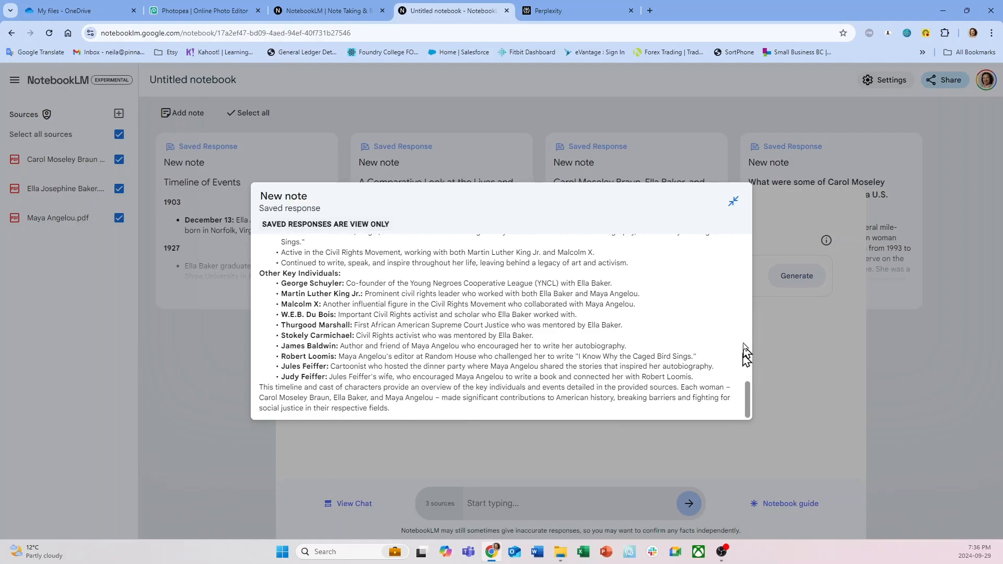
pyautogui.click(734, 204)
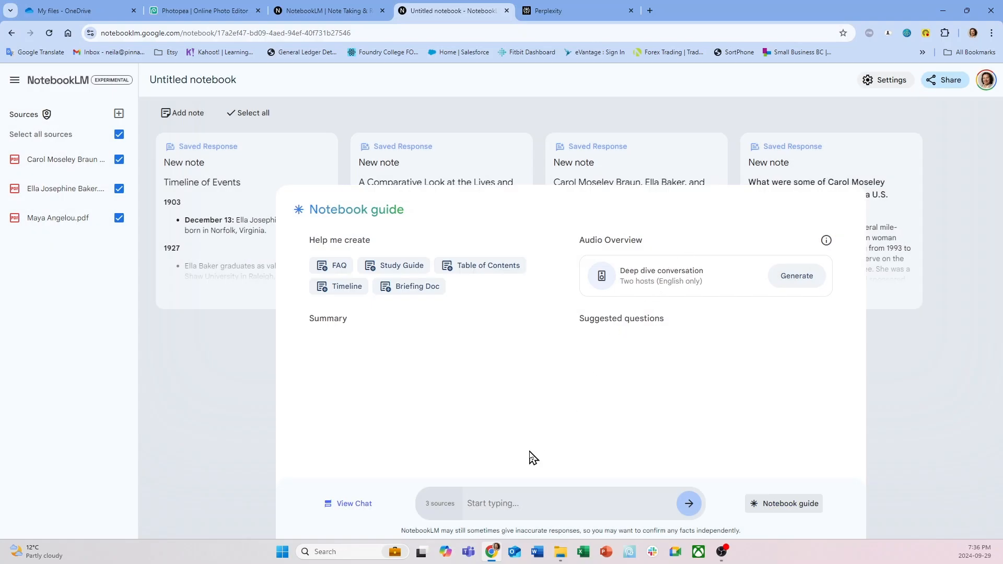
# Generate a briefing doc from the three sources, look over the resulting note and close it
pyautogui.click(424, 289)
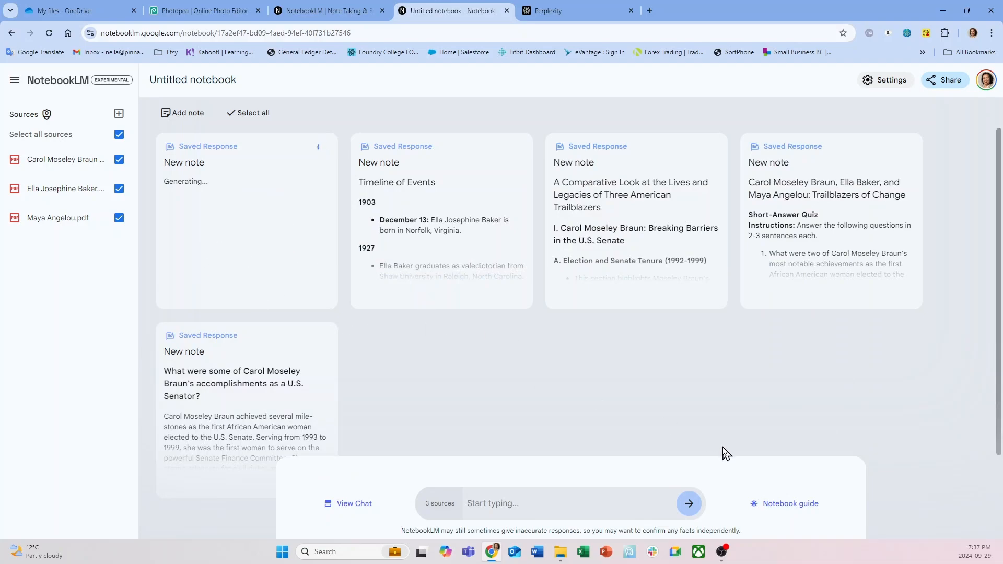
pyautogui.click(773, 510)
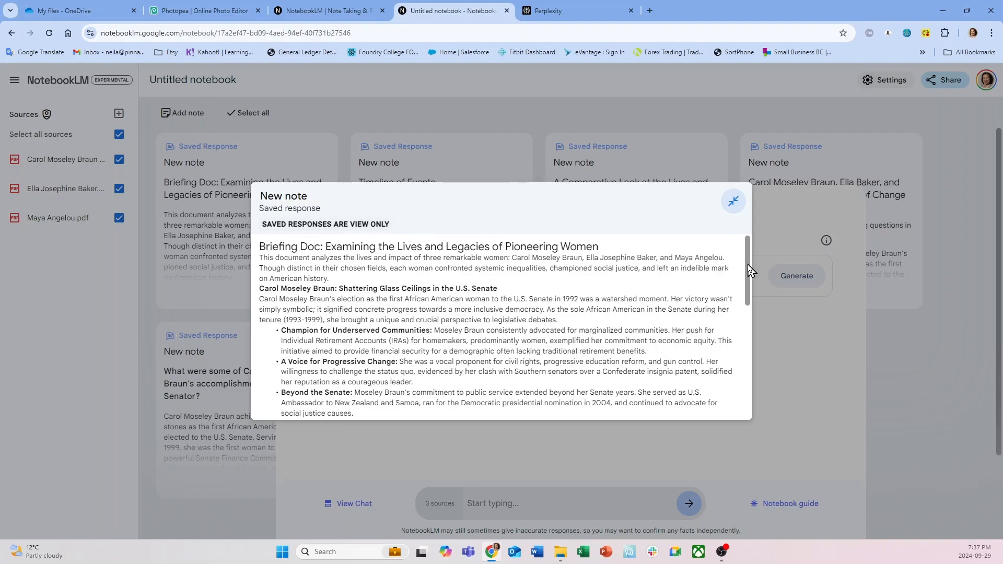
pyautogui.moveTo(747, 267)
pyautogui.mouseDown()
pyautogui.moveTo(751, 396)
pyautogui.moveTo(751, 272)
pyautogui.mouseUp()
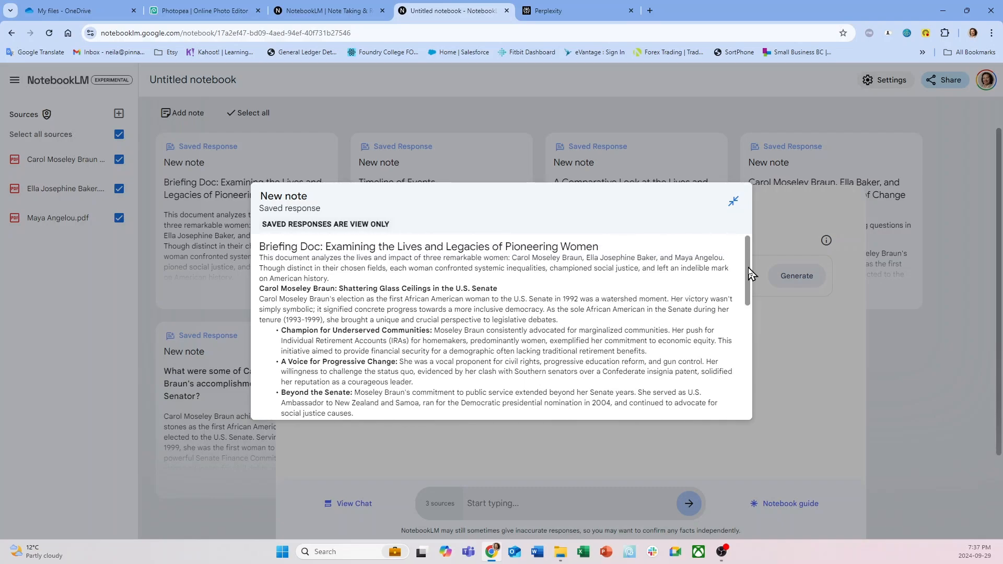
pyautogui.click(733, 201)
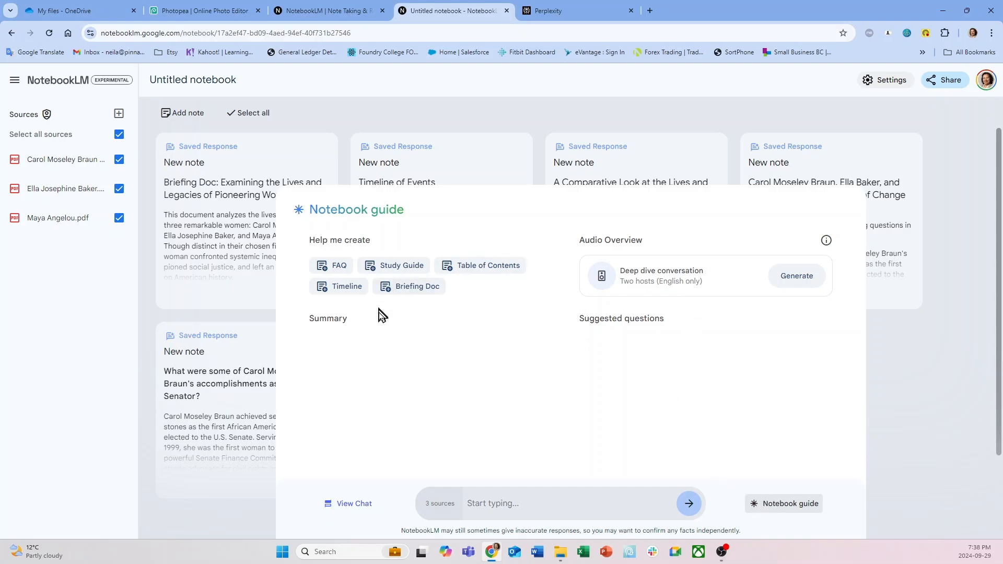
# Generate the deep dive conversation audio overview, play its opening and pause the playback
pyautogui.click(795, 280)
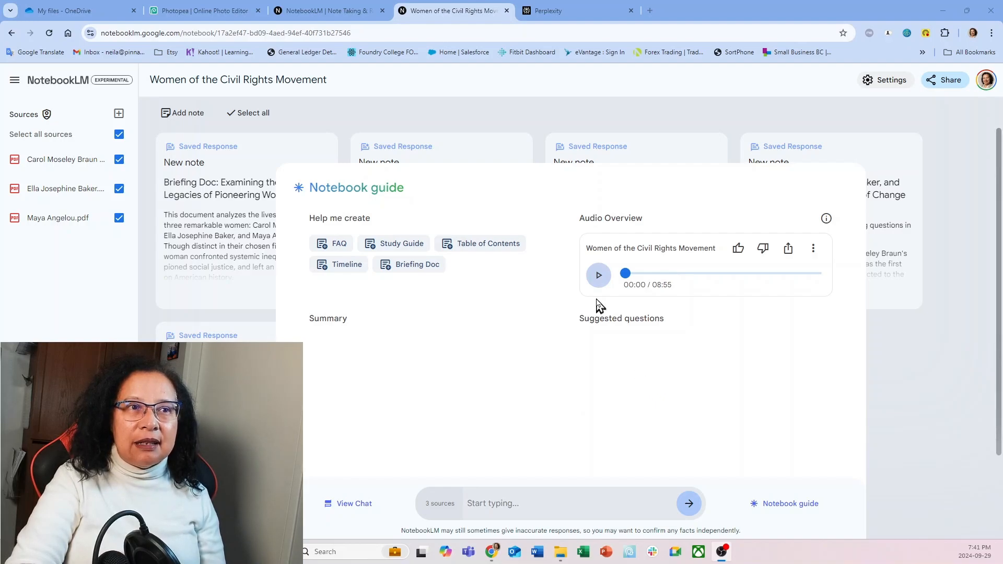
pyautogui.click(598, 276)
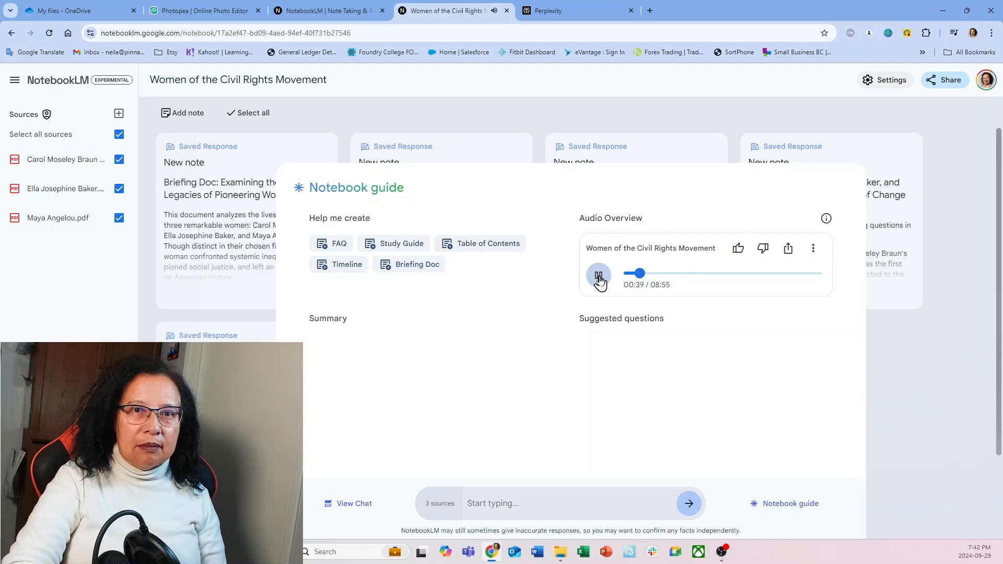
pyautogui.click(599, 277)
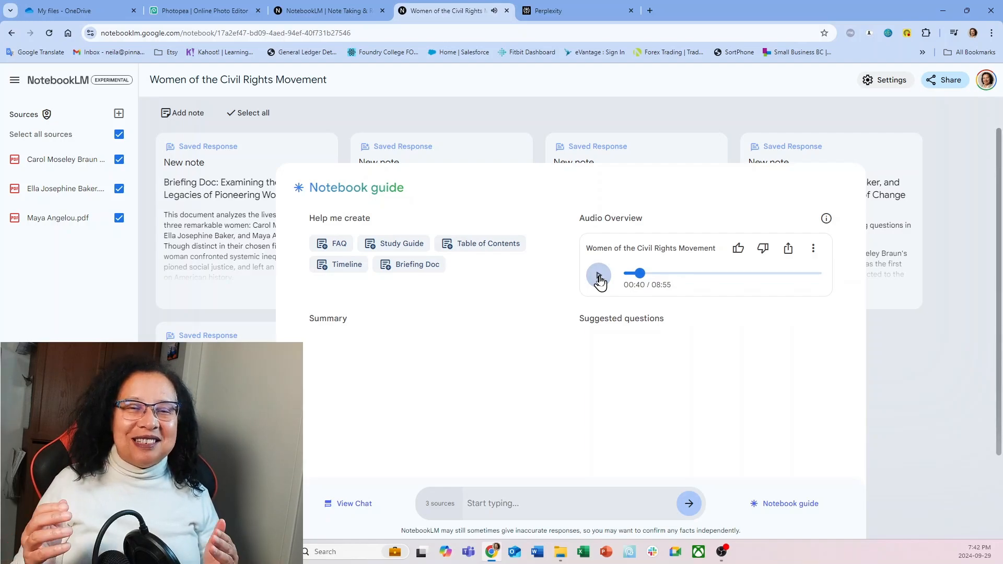